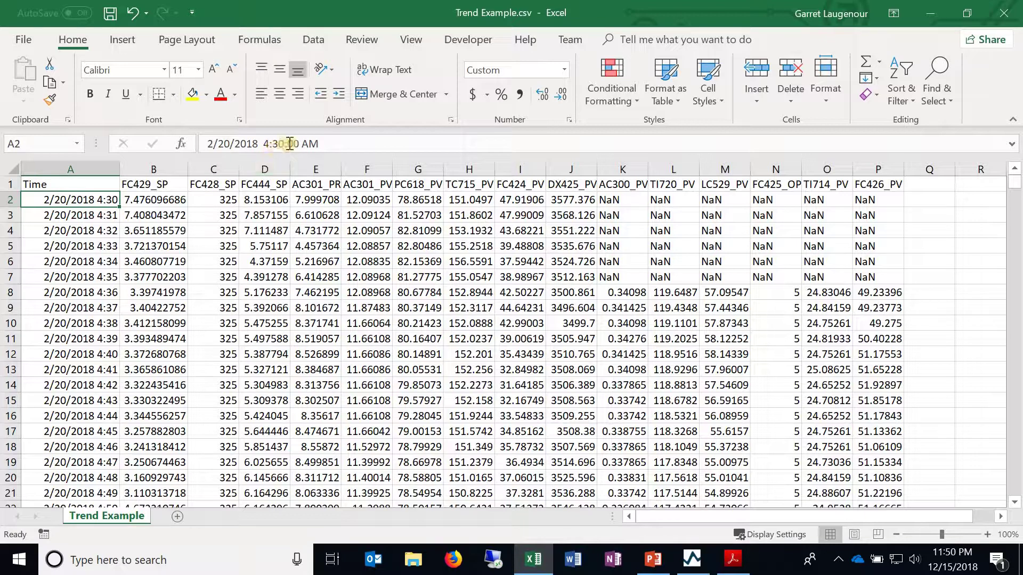
Examine the timestamps in the Time column and the parameter tag headers in B1:P1
{"action": "left_click", "coordinate": [109, 216]}
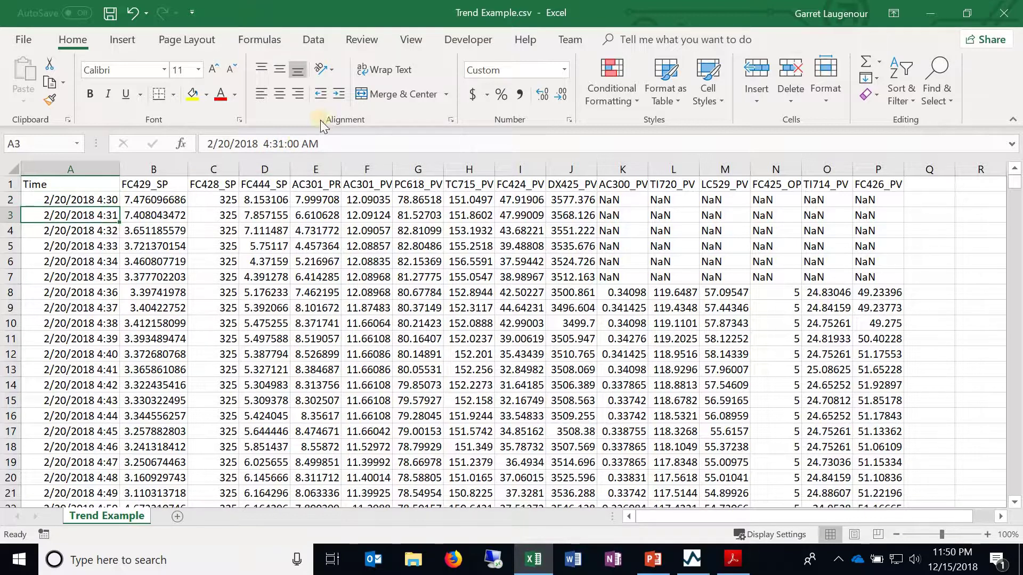
{"action": "left_click", "coordinate": [96, 228]}
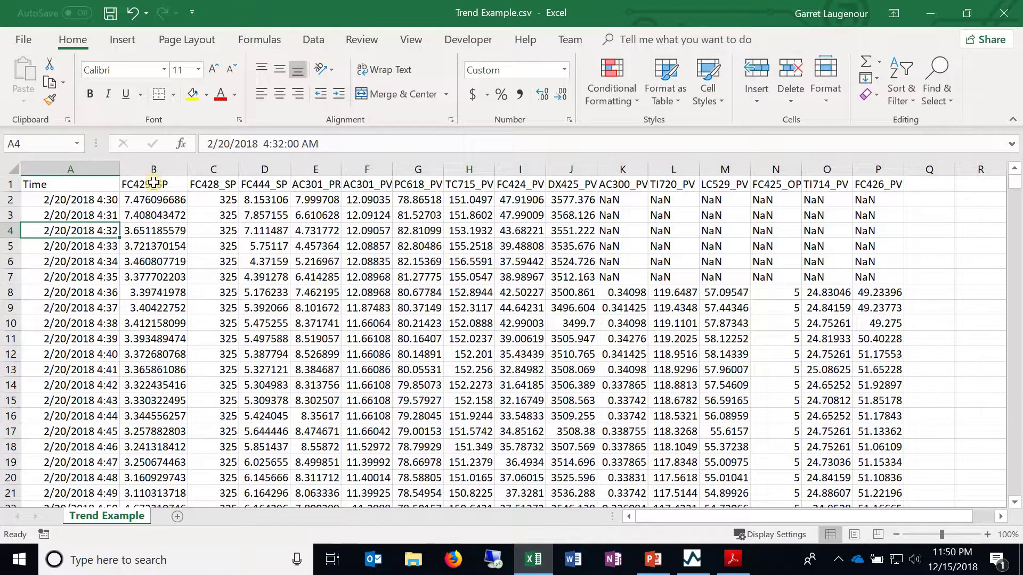
{"action": "left_click_drag", "start_coordinate": [141, 184], "coordinate": [879, 179]}
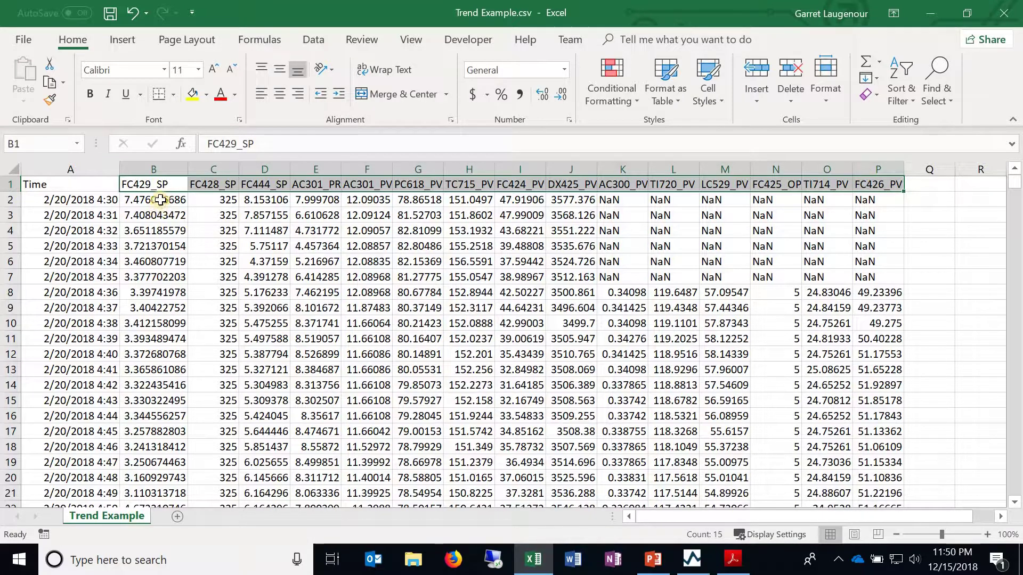
Inspect the data values under the FC429_SP and FC428_SP headers and the NaN block in K2:P7
{"action": "left_click_drag", "start_coordinate": [155, 200], "coordinate": [155, 463]}
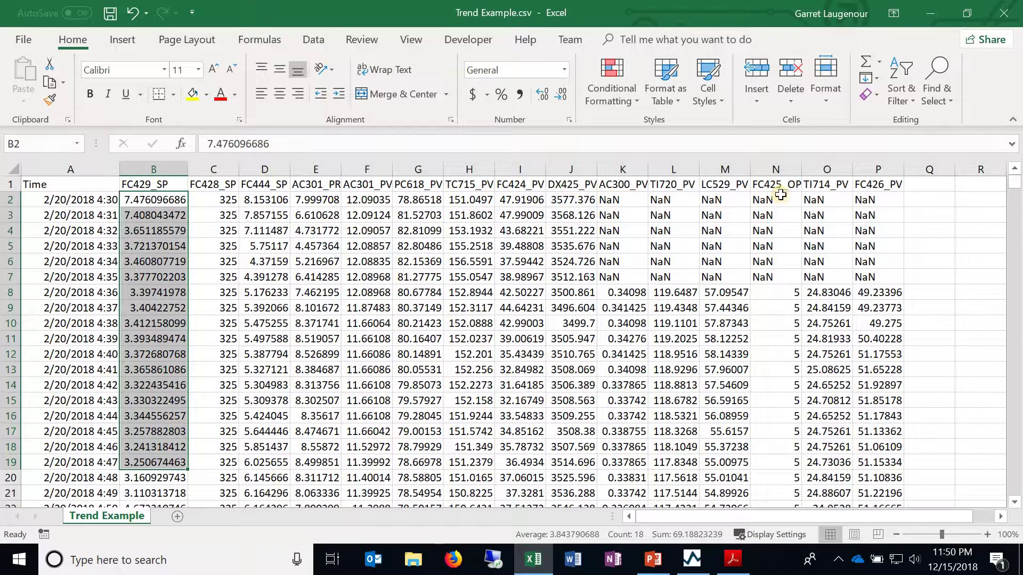
{"action": "left_click", "coordinate": [155, 185]}
{"action": "left_click_drag", "start_coordinate": [154, 200], "coordinate": [155, 367]}
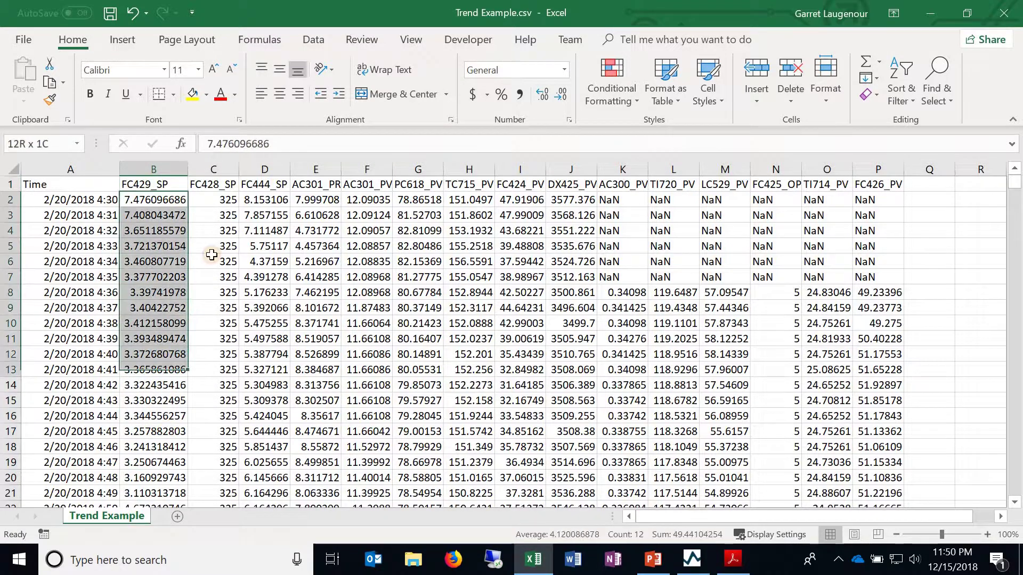
{"action": "left_click", "coordinate": [219, 186]}
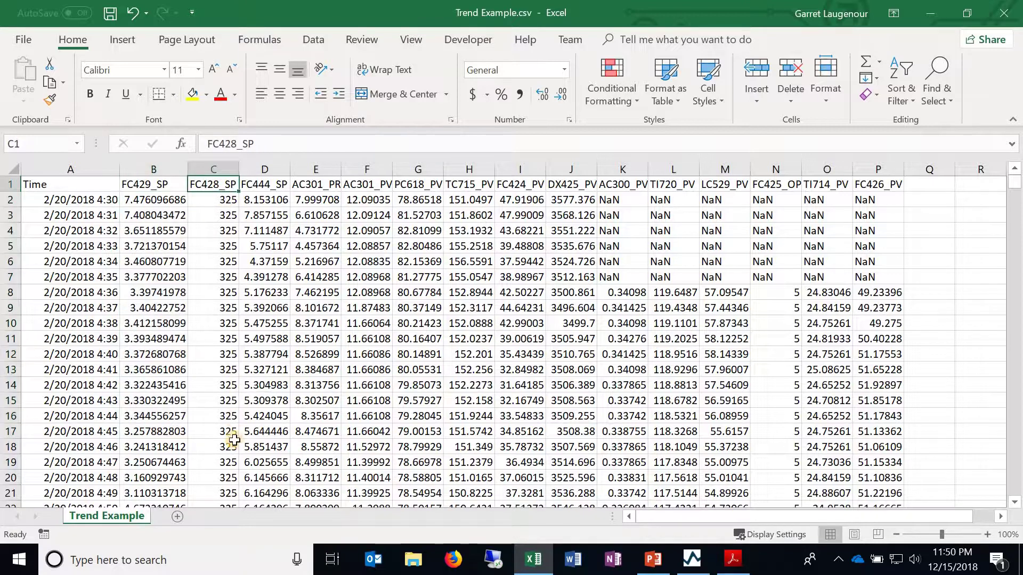
{"action": "left_click_drag", "start_coordinate": [223, 200], "coordinate": [235, 447]}
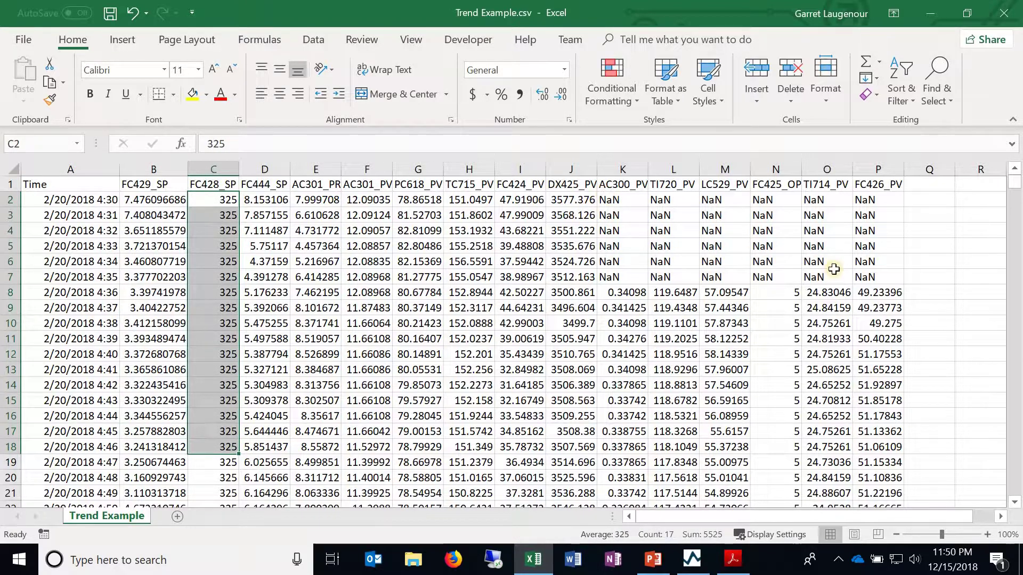
{"action": "left_click_drag", "start_coordinate": [607, 201], "coordinate": [851, 273]}
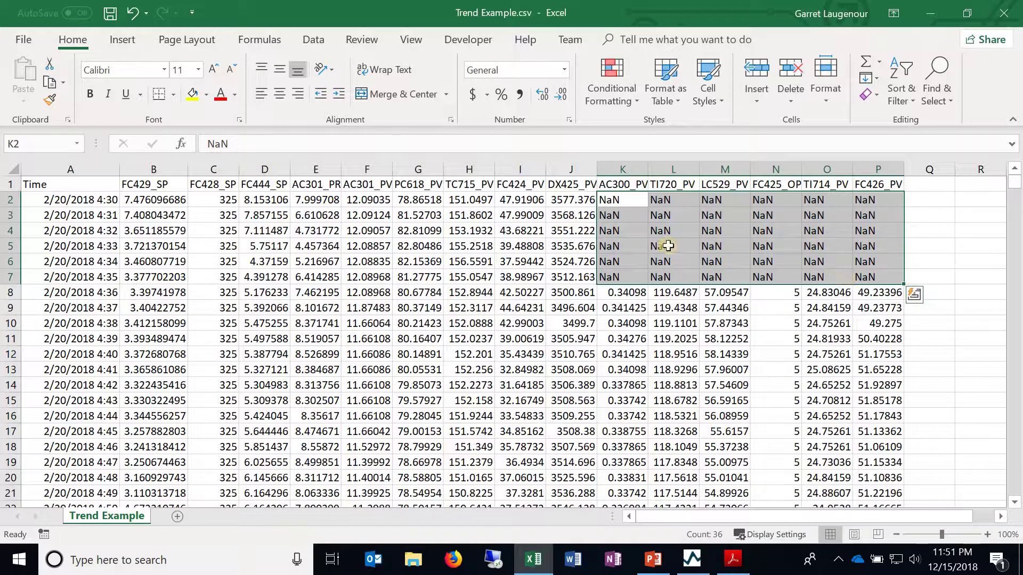
{"action": "left_click_drag", "start_coordinate": [611, 201], "coordinate": [898, 280]}
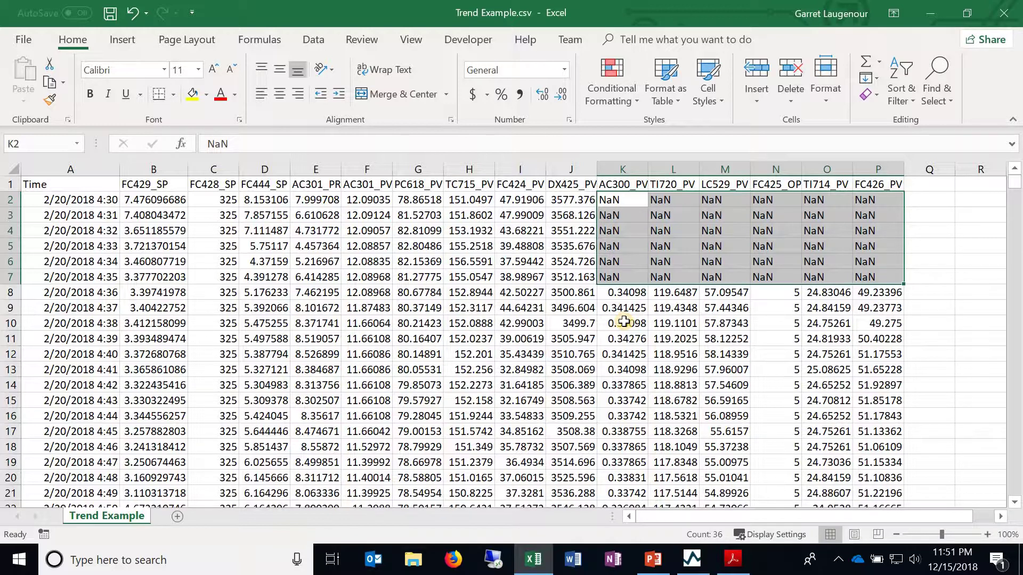
Switch to the SimTune User Manual in Acrobat Reader and read the Historical Trend and Trend Data File formatting sections
{"action": "left_click", "coordinate": [734, 560]}
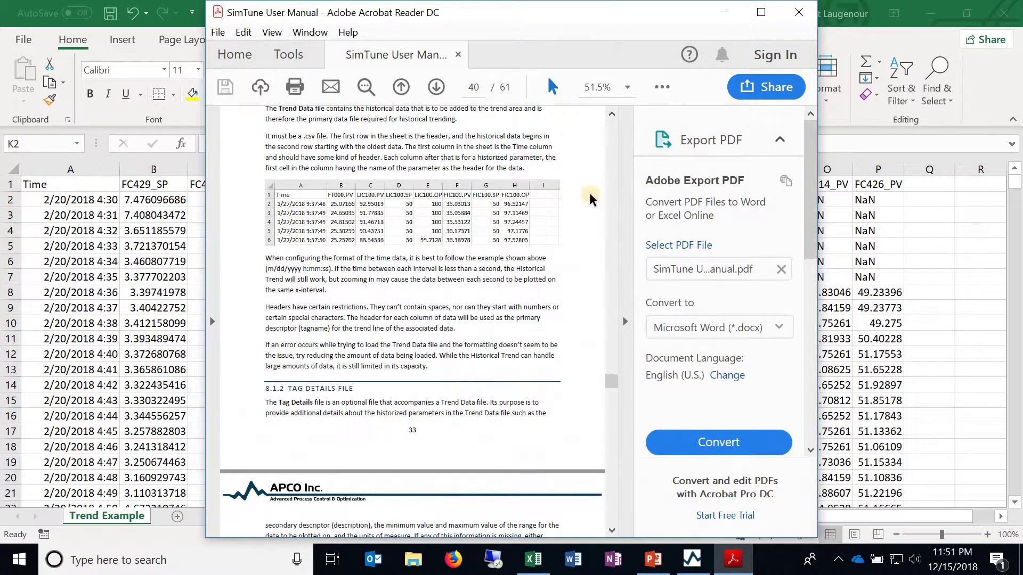
{"action": "scroll", "coordinate": [533, 297], "scroll_direction": "up", "scroll_amount": 10}
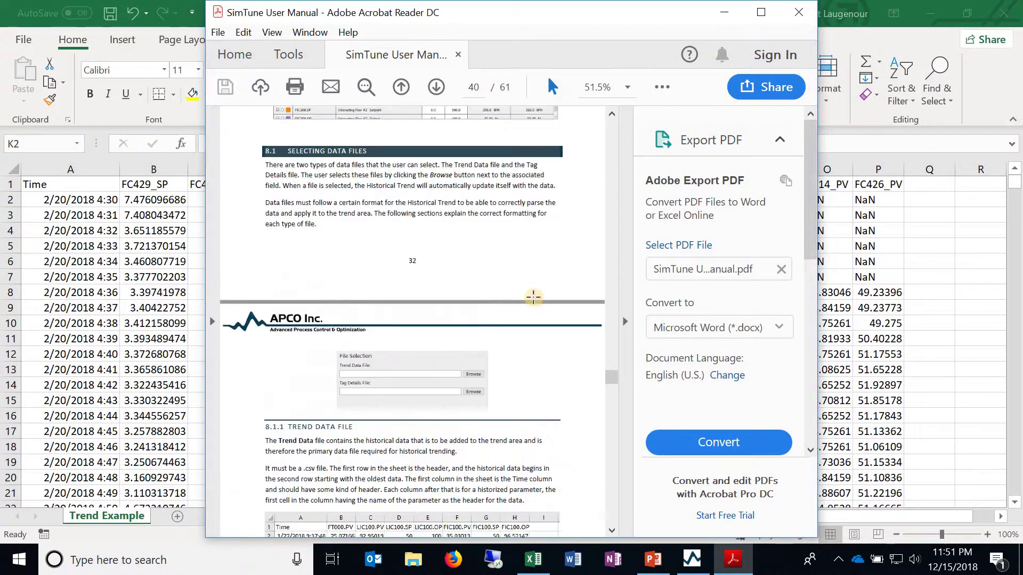
{"action": "scroll", "coordinate": [533, 297], "scroll_direction": "up", "scroll_amount": 2}
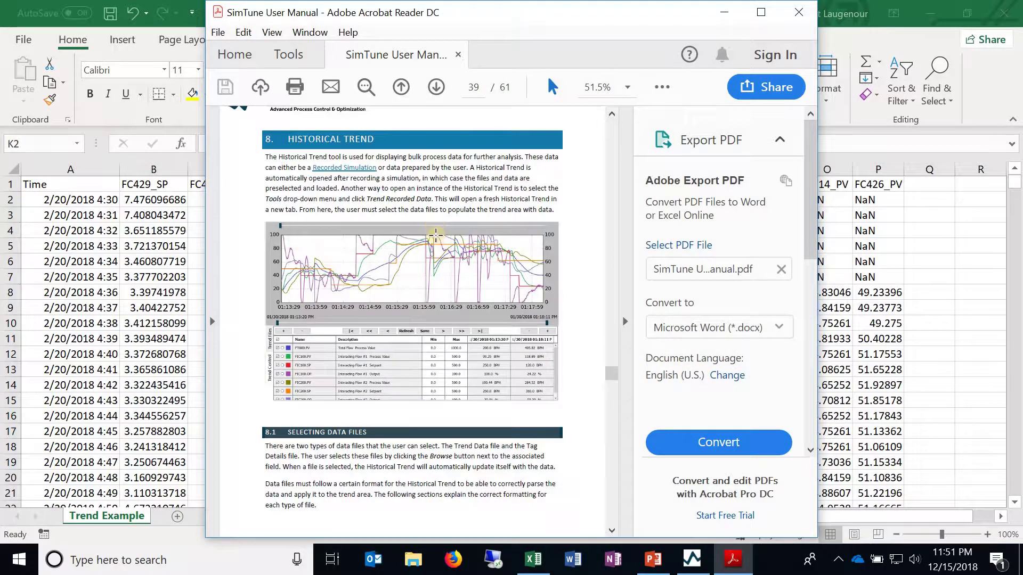
{"action": "scroll", "coordinate": [433, 272], "scroll_direction": "down", "scroll_amount": 14}
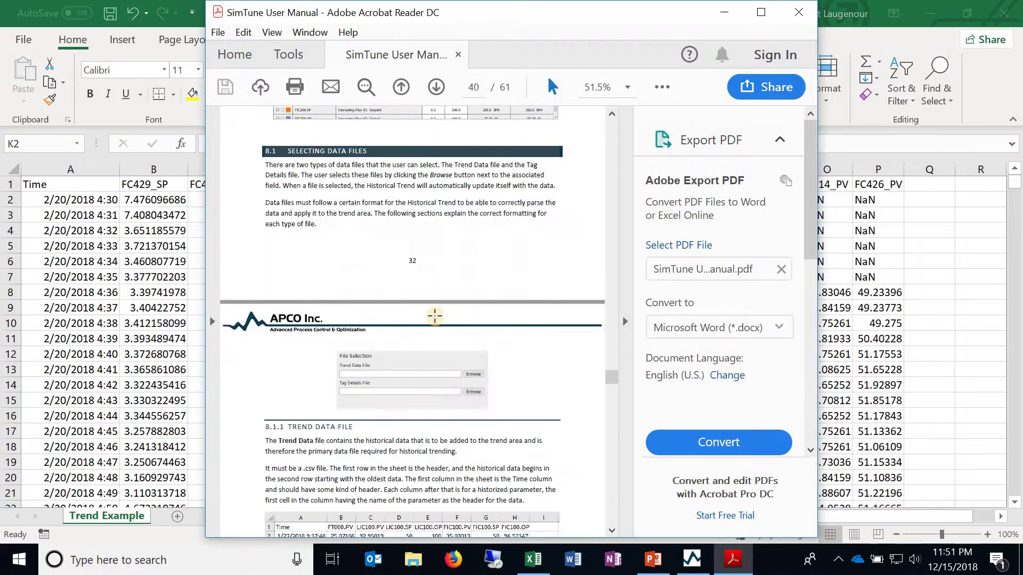
{"action": "scroll", "coordinate": [382, 378], "scroll_direction": "down", "scroll_amount": 3}
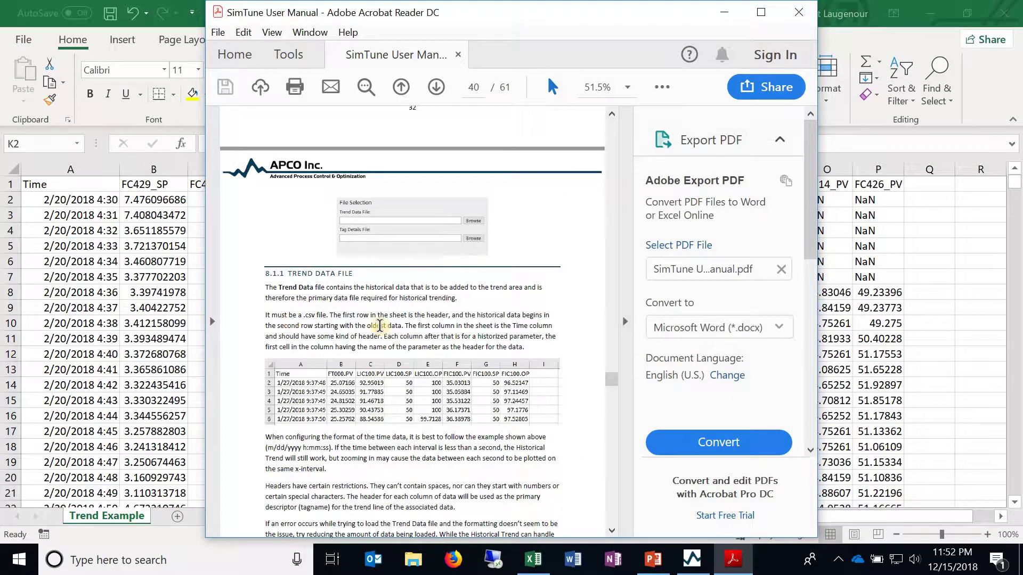
{"action": "scroll", "coordinate": [405, 362], "scroll_direction": "down", "scroll_amount": 4}
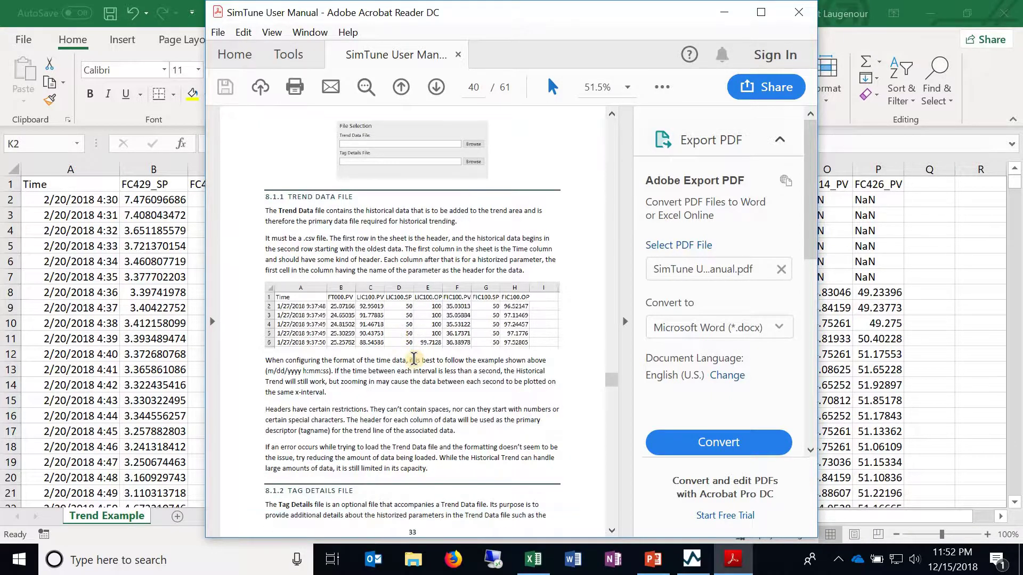
{"action": "scroll", "coordinate": [404, 423], "scroll_direction": "down", "scroll_amount": 2}
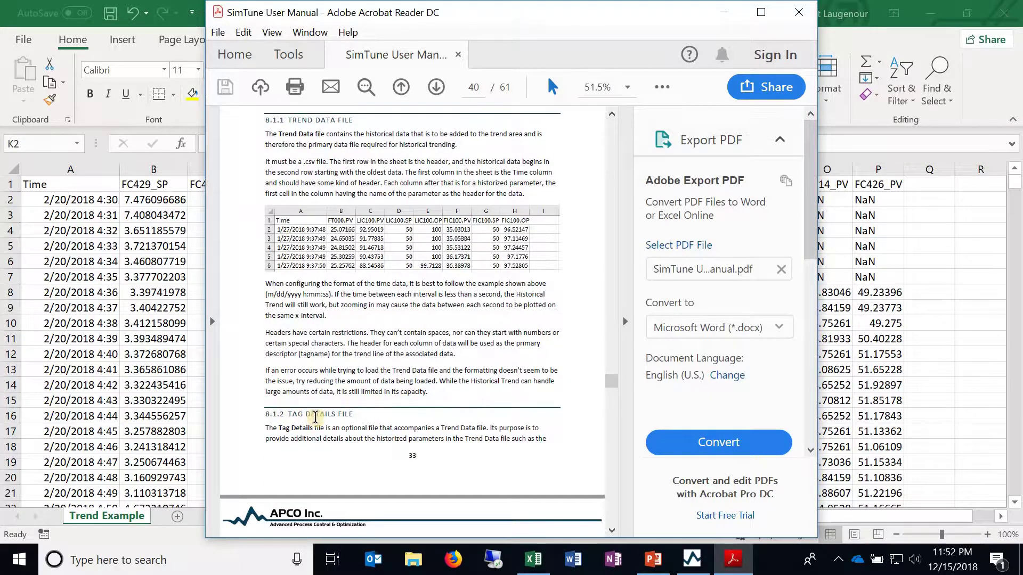
Read section 8.1.2 on the Tag Details file and compare its example table with the Trend Data file example
{"action": "left_click_drag", "start_coordinate": [374, 418], "coordinate": [288, 414]}
{"action": "scroll", "coordinate": [421, 452], "scroll_direction": "down", "scroll_amount": 8}
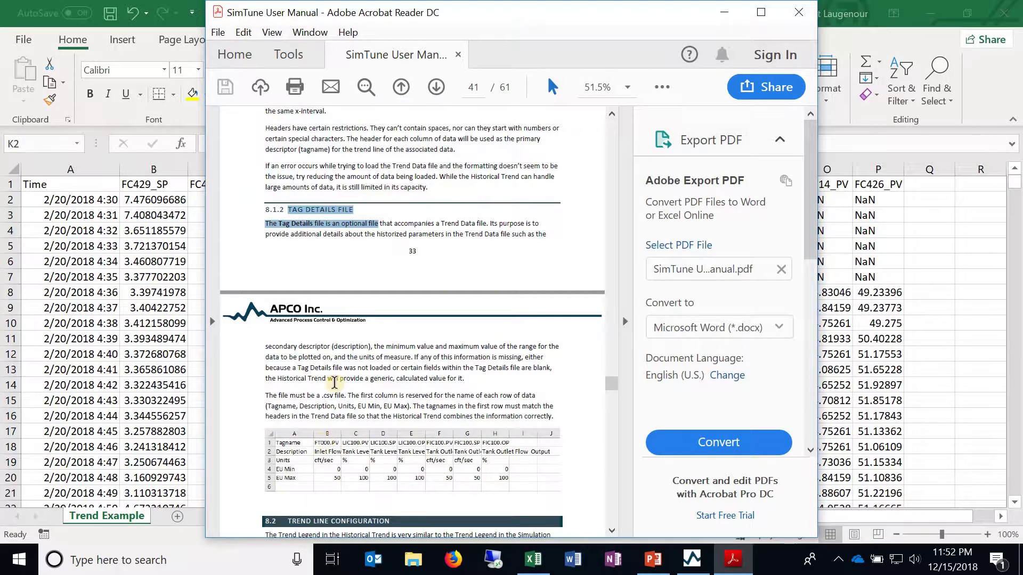
{"action": "scroll", "coordinate": [325, 149], "scroll_direction": "up", "scroll_amount": 5}
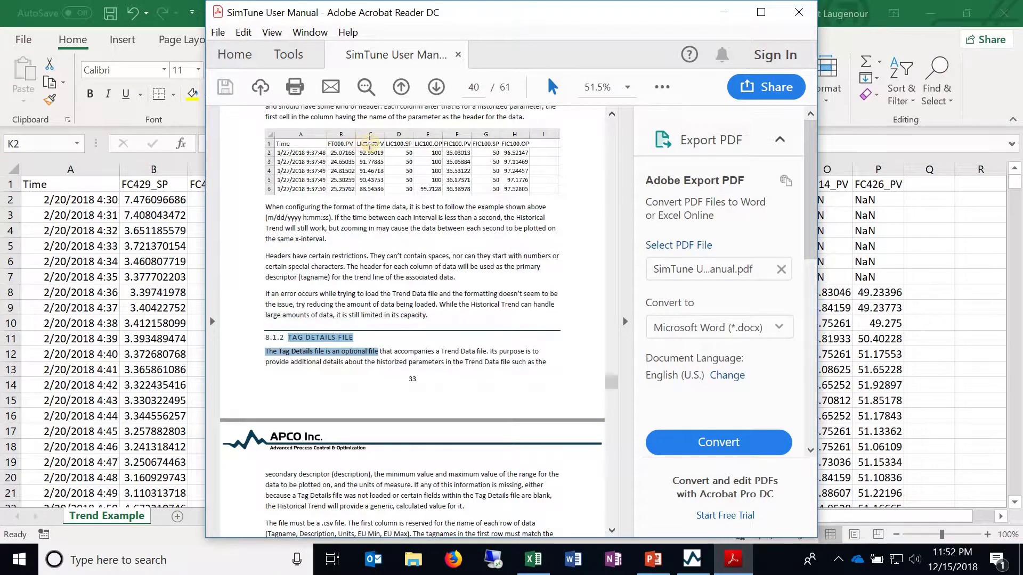
{"action": "scroll", "coordinate": [404, 447], "scroll_direction": "down", "scroll_amount": 4}
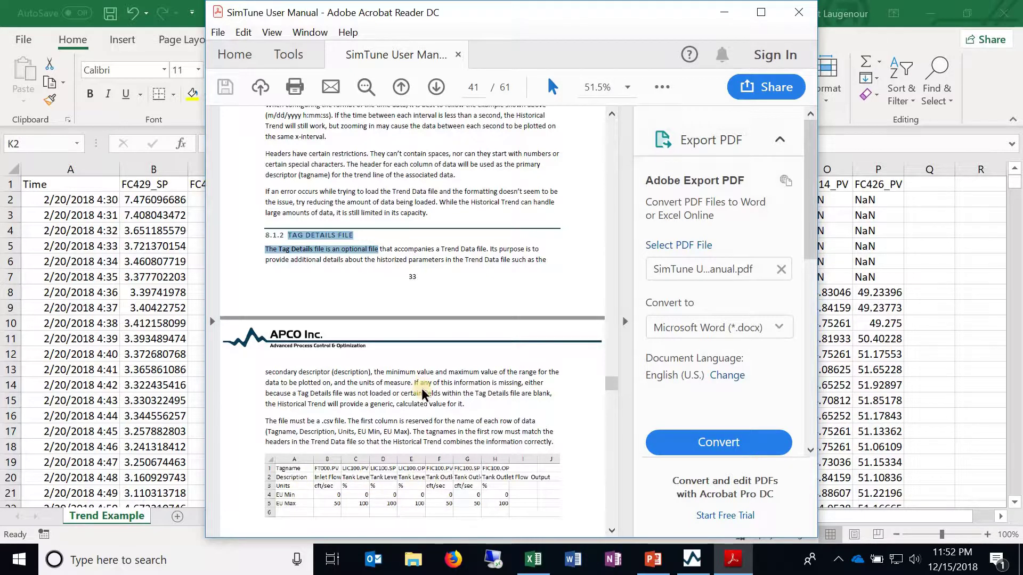
{"action": "scroll", "coordinate": [404, 338], "scroll_direction": "up", "scroll_amount": 3}
{"action": "scroll", "coordinate": [384, 208], "scroll_direction": "up", "scroll_amount": 1}
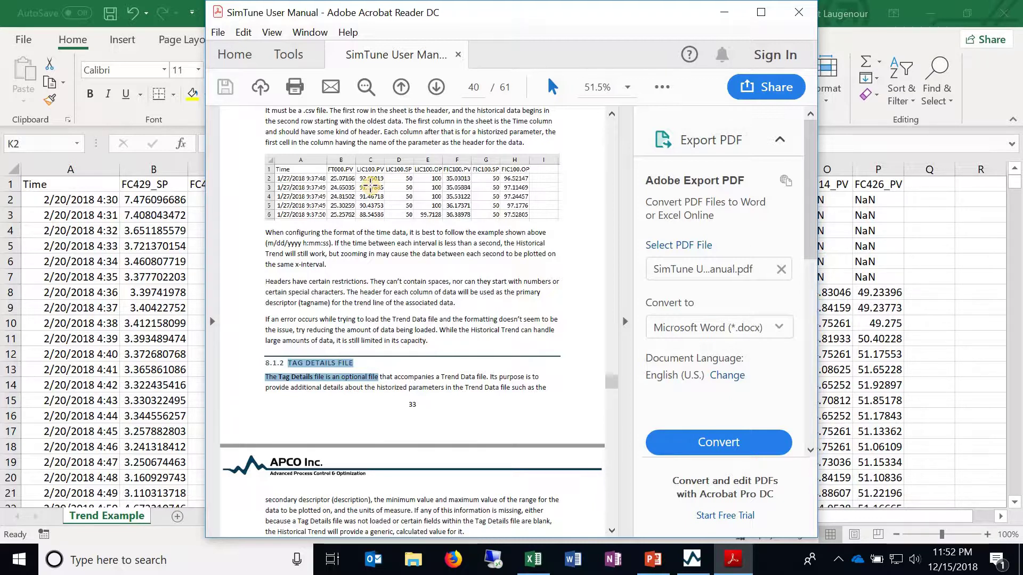
{"action": "scroll", "coordinate": [288, 486], "scroll_direction": "down", "scroll_amount": 4}
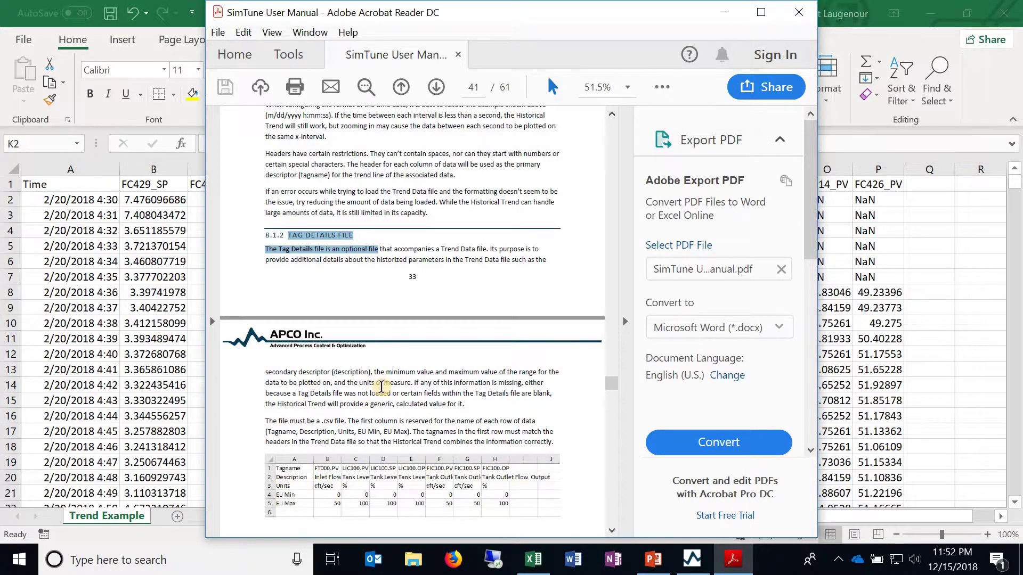
{"action": "scroll", "coordinate": [382, 388], "scroll_direction": "down", "scroll_amount": 4}
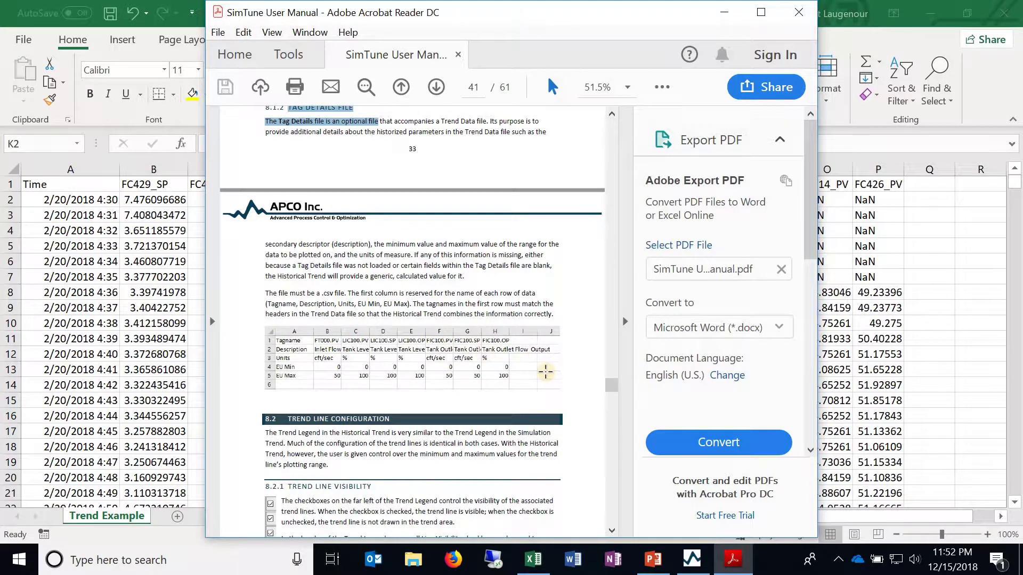
Switch to SimTune and open a Historical Trend with the Trend Recorded Data tool
{"action": "left_click", "coordinate": [692, 558]}
{"action": "left_click", "coordinate": [202, 26]}
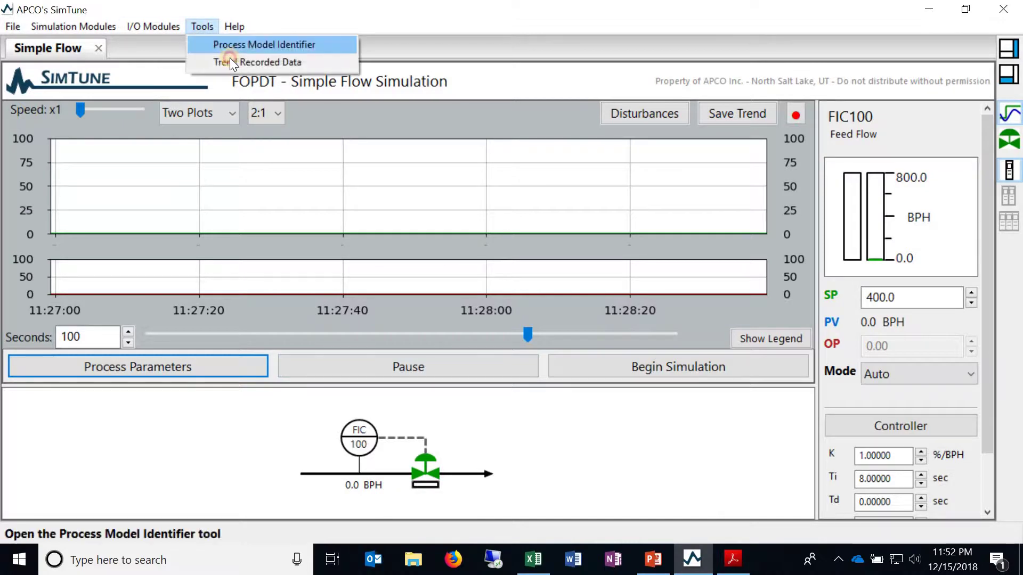
{"action": "left_click", "coordinate": [230, 62]}
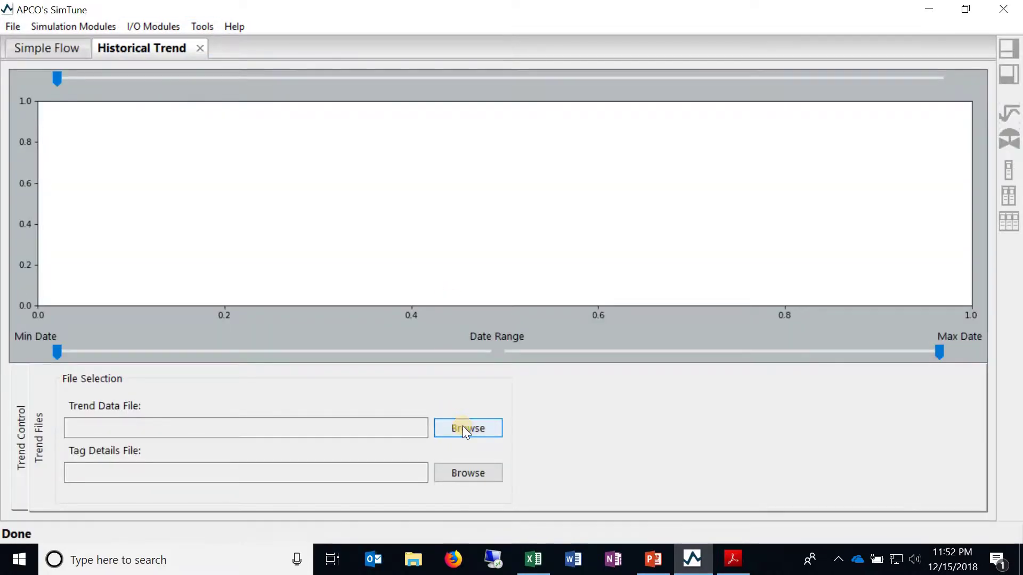
{"action": "left_click", "coordinate": [210, 23]}
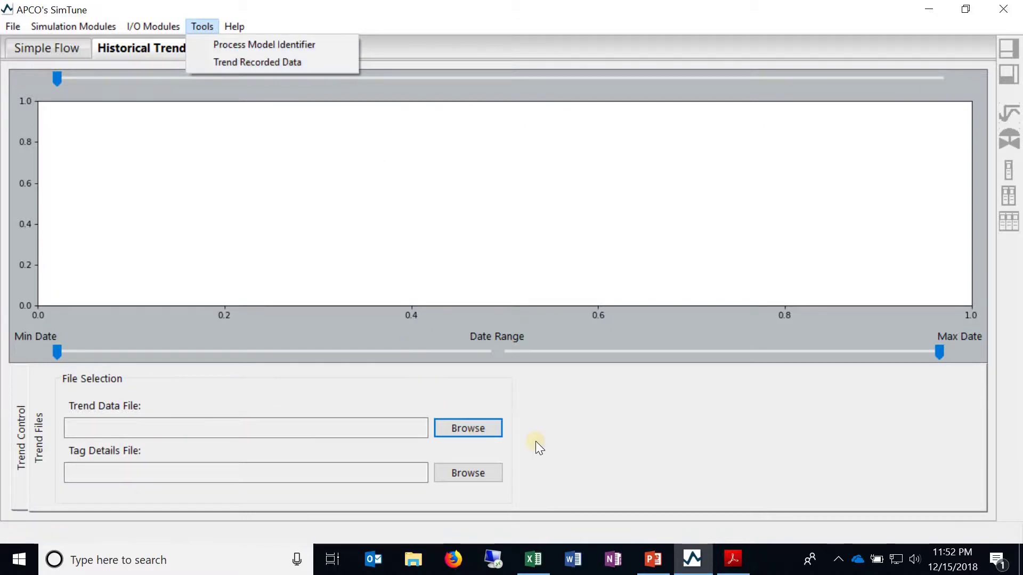
Load Trend Example.csv as the trend data file and check the selected data and tag details file paths
{"action": "left_click", "coordinate": [452, 427]}
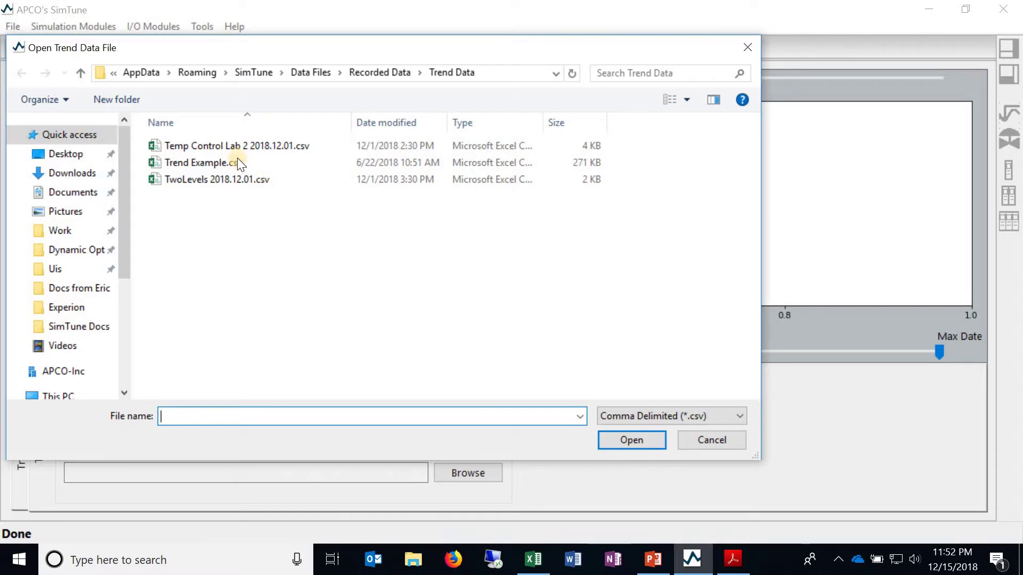
{"action": "double_click", "coordinate": [224, 162]}
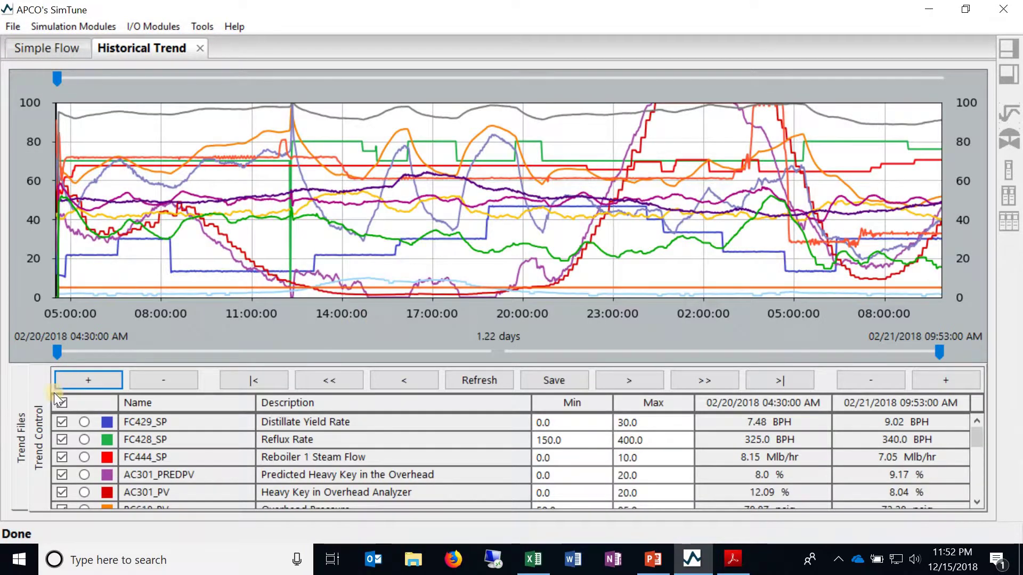
{"action": "left_click", "coordinate": [21, 440]}
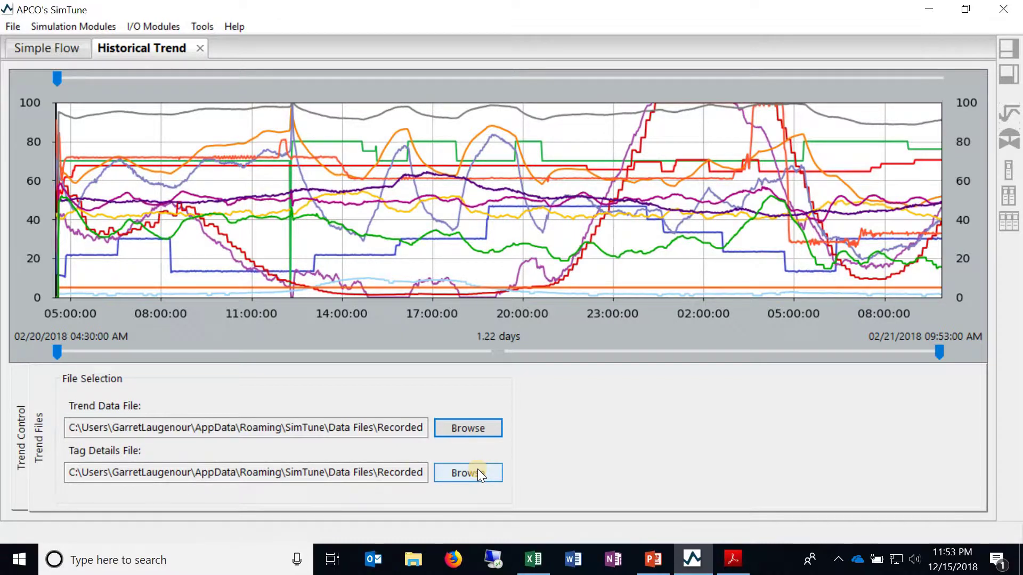
{"action": "left_click", "coordinate": [22, 442]}
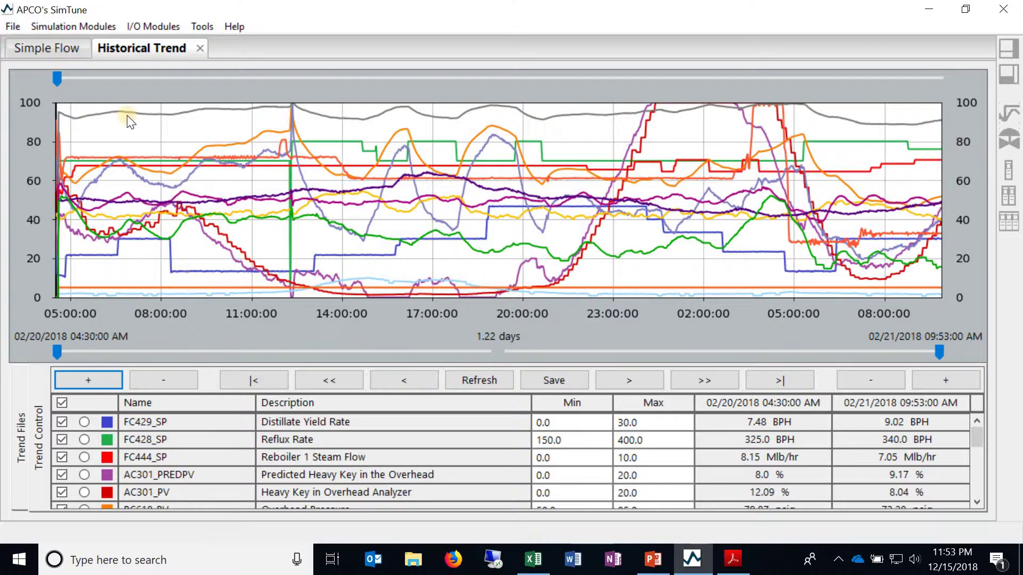
Move the trend's time cursor to 02/20/2018 10:56:00 AM and narrow the date range to 08:17:00 AM through 07:41:00 PM that day
{"action": "left_click_drag", "start_coordinate": [58, 76], "coordinate": [340, 79]}
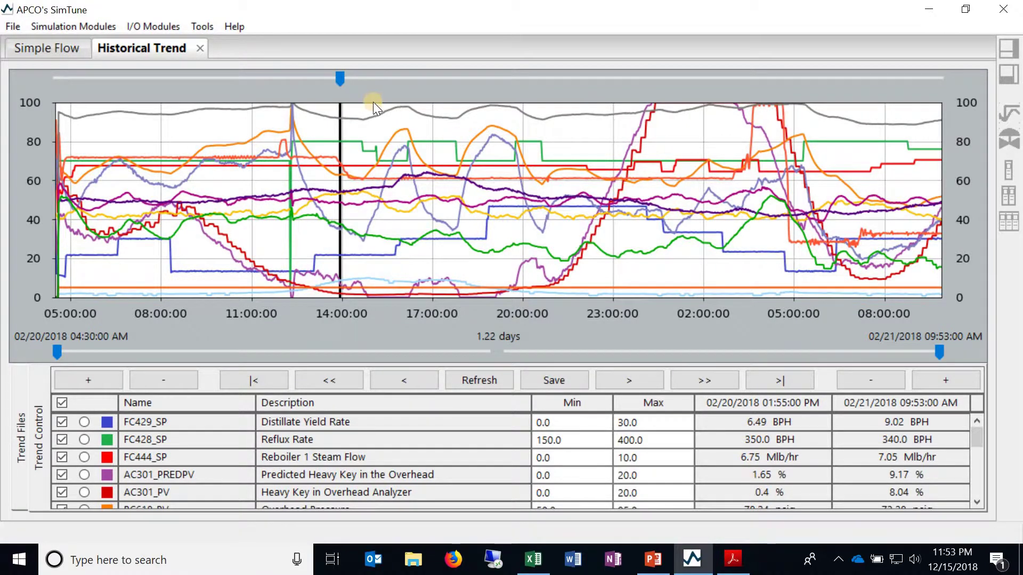
{"action": "left_click_drag", "start_coordinate": [336, 77], "coordinate": [249, 66]}
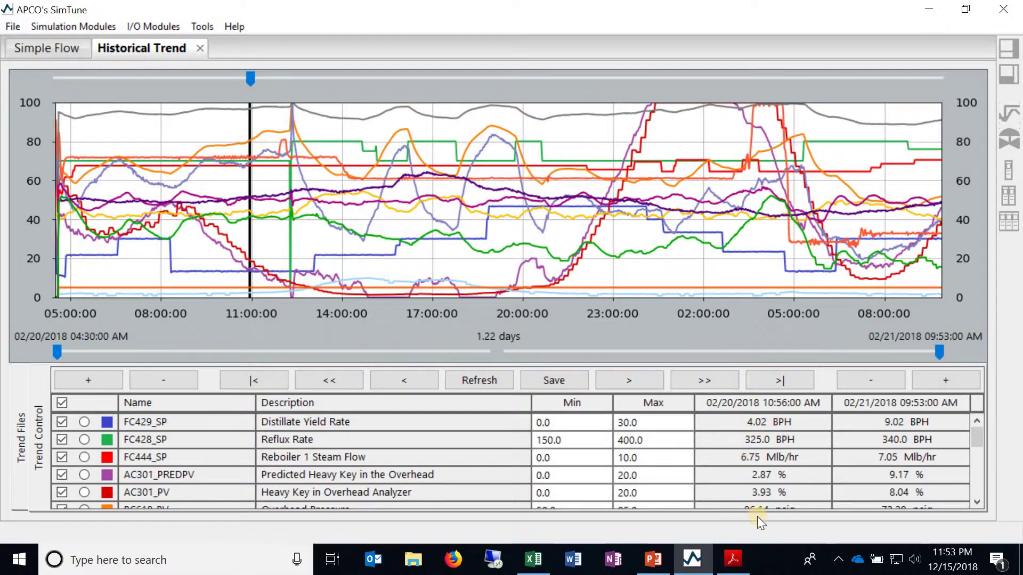
{"action": "left_click_drag", "start_coordinate": [55, 351], "coordinate": [162, 351]}
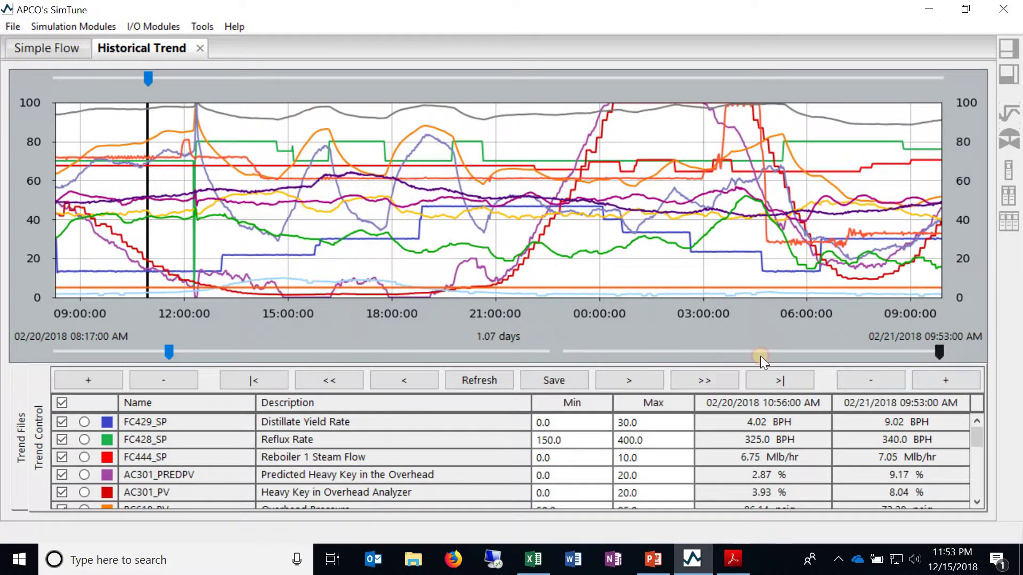
{"action": "left_click_drag", "start_coordinate": [759, 356], "coordinate": [515, 356]}
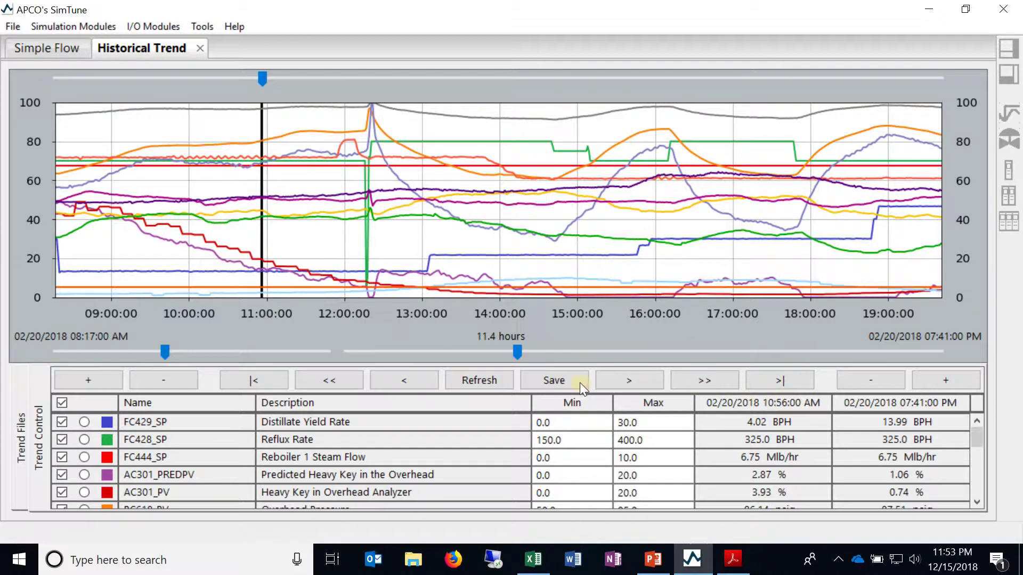
Zoom the trend's date range in and out from both ends, finishing at 02/20/2018 04:30:00 AM through 02/21/2018 08:45:00 AM
{"action": "left_click", "coordinate": [970, 374]}
{"action": "left_click", "coordinate": [877, 380]}
{"action": "left_click", "coordinate": [155, 379]}
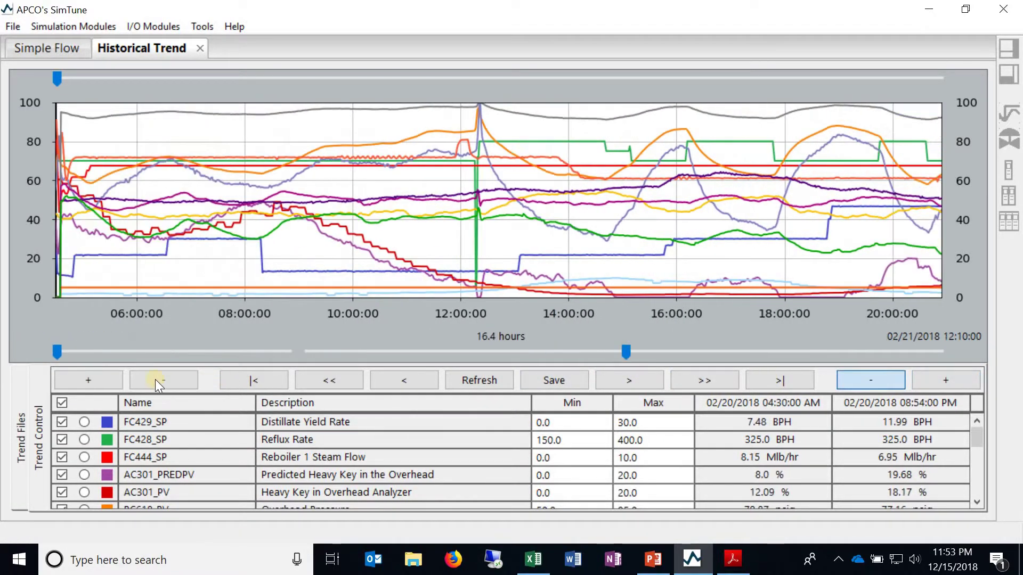
{"action": "left_click", "coordinate": [77, 379]}
{"action": "left_click", "coordinate": [136, 378]}
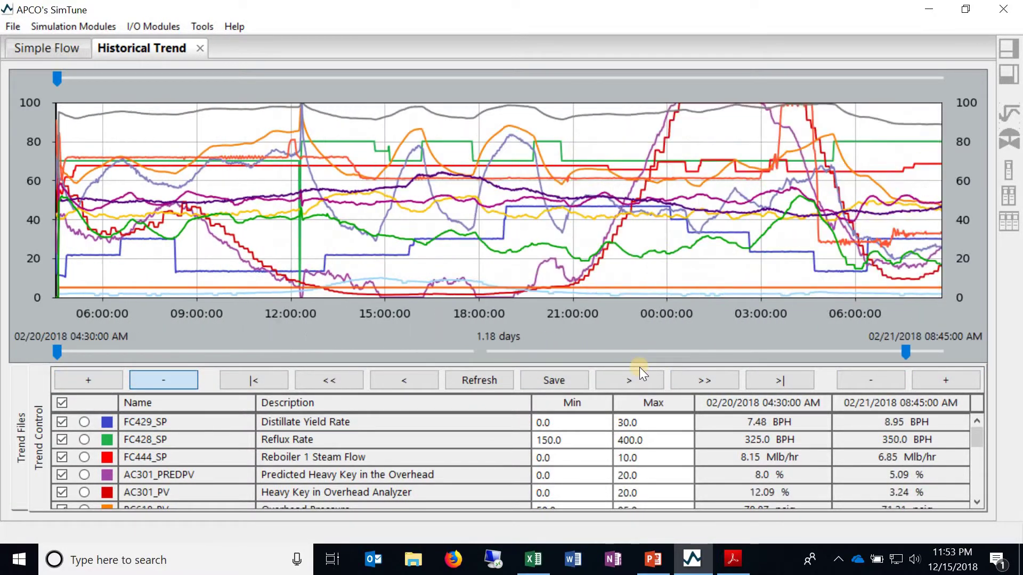
Shift the trend window forward and backward, jump to the start and end of the data, and restore the full date range
{"action": "left_click", "coordinate": [629, 378]}
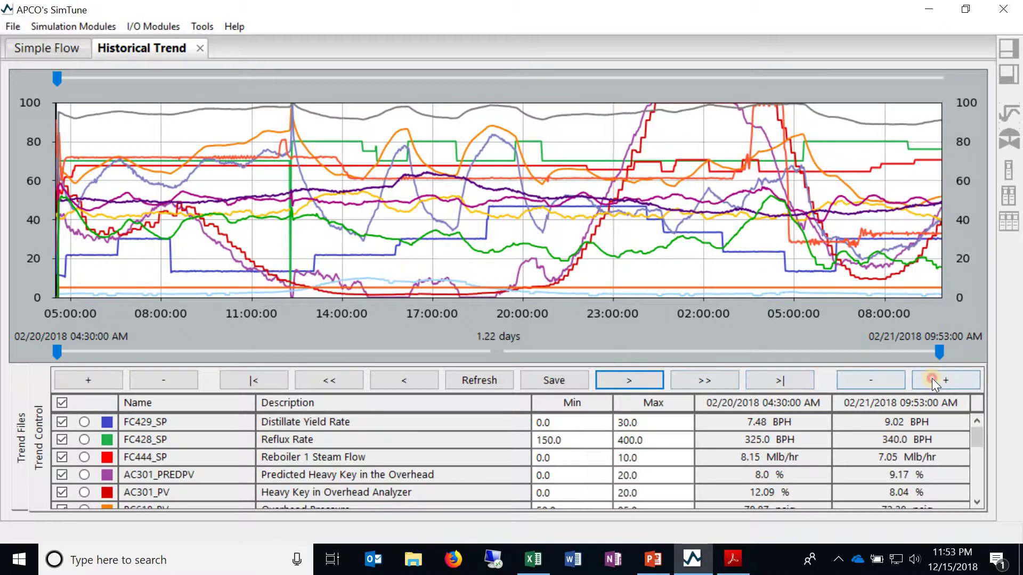
{"action": "left_click", "coordinate": [932, 378]}
{"action": "left_click", "coordinate": [384, 381]}
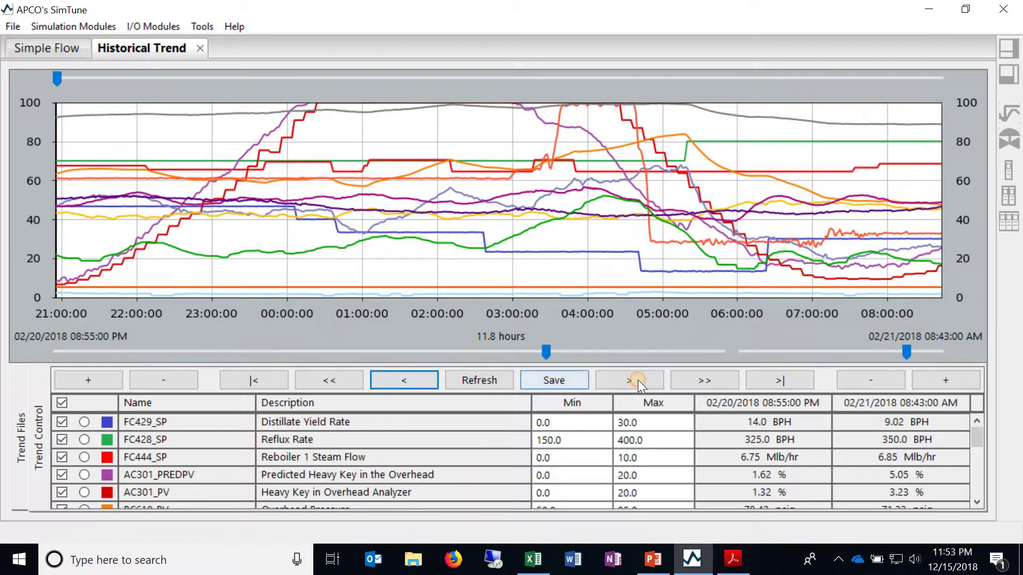
{"action": "left_click", "coordinate": [634, 379]}
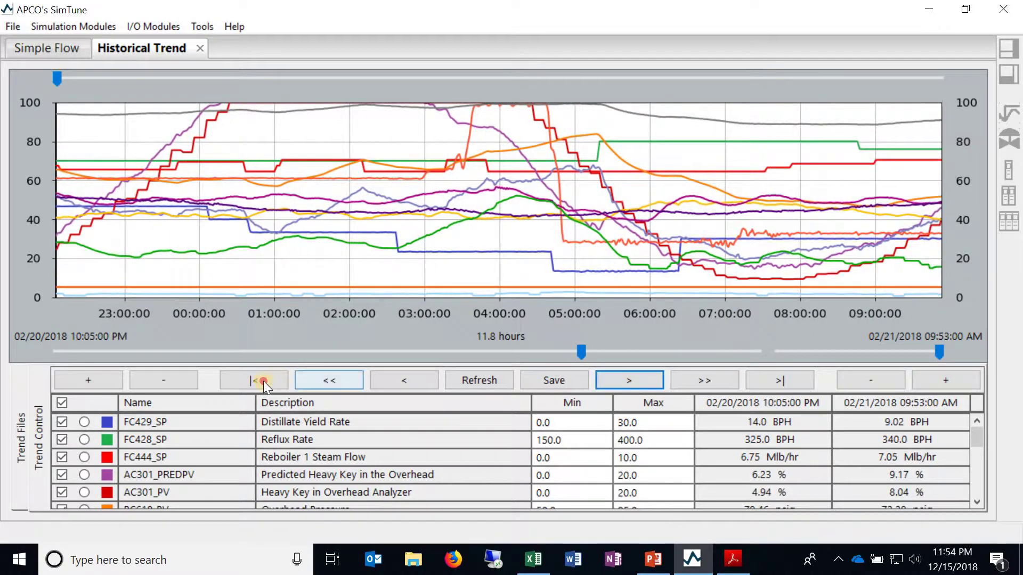
{"action": "left_click", "coordinate": [264, 382]}
{"action": "left_click", "coordinate": [774, 381]}
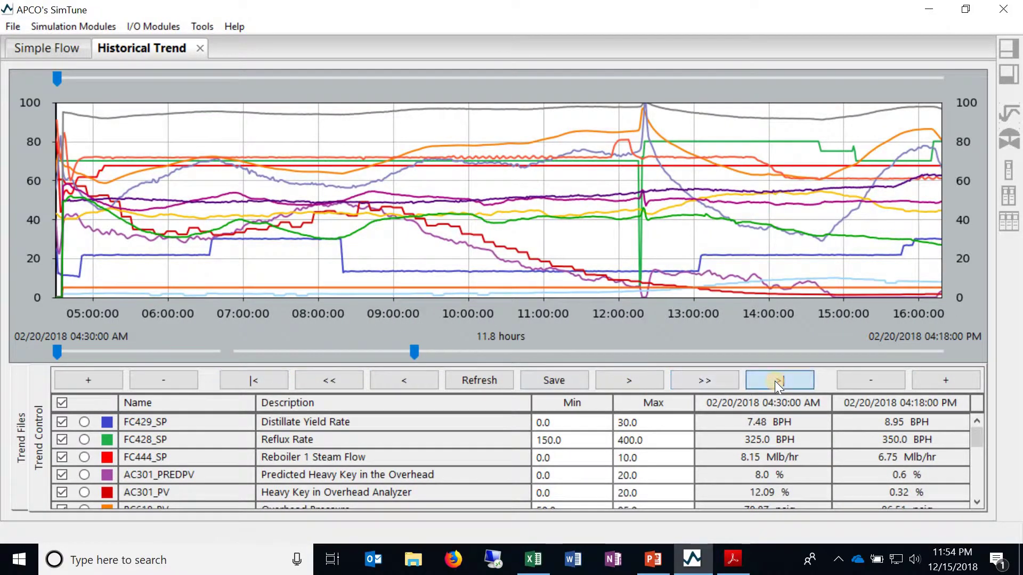
{"action": "left_click", "coordinate": [487, 381]}
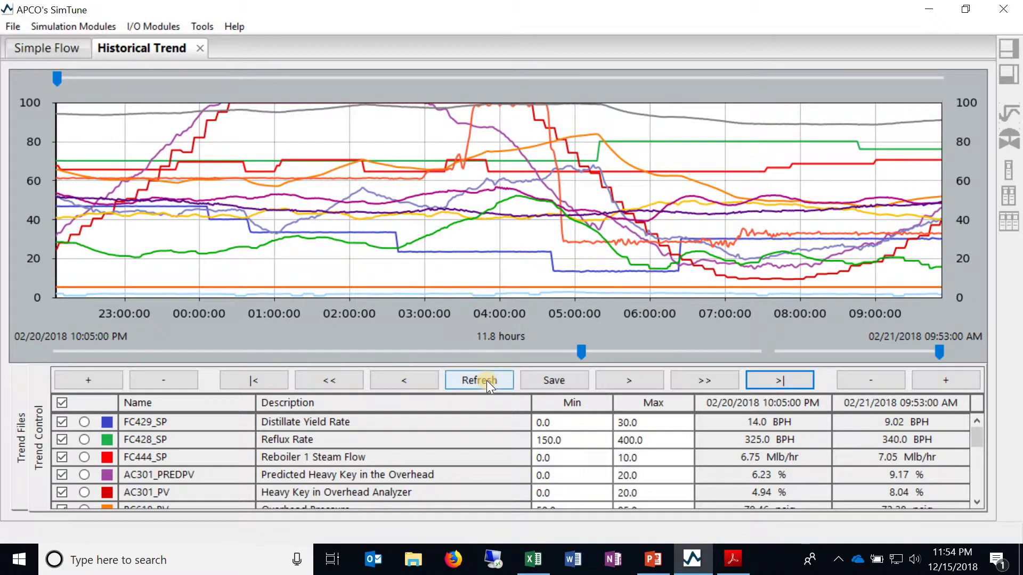
Set the FC429_SP Distillate Yield Rate maximum to 50.0 and hide its curve
{"action": "left_click", "coordinate": [667, 421]}
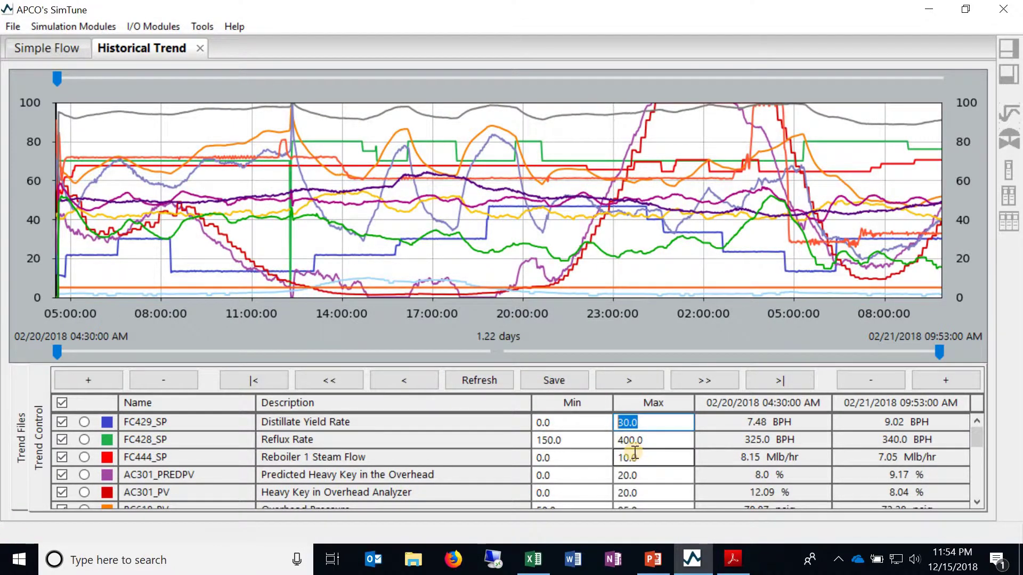
{"action": "type", "text": "50.0"}
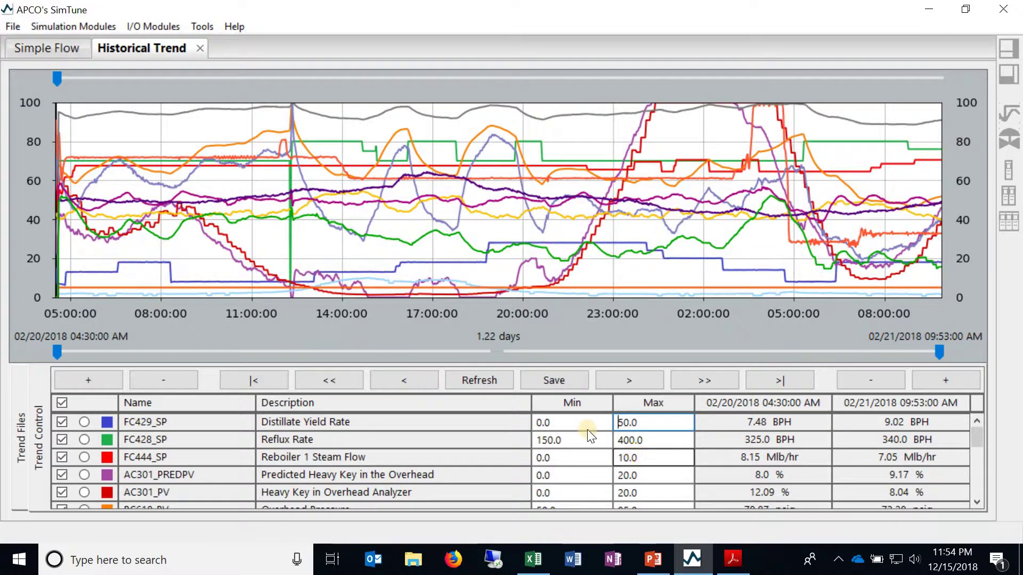
{"action": "left_click", "coordinate": [62, 421]}
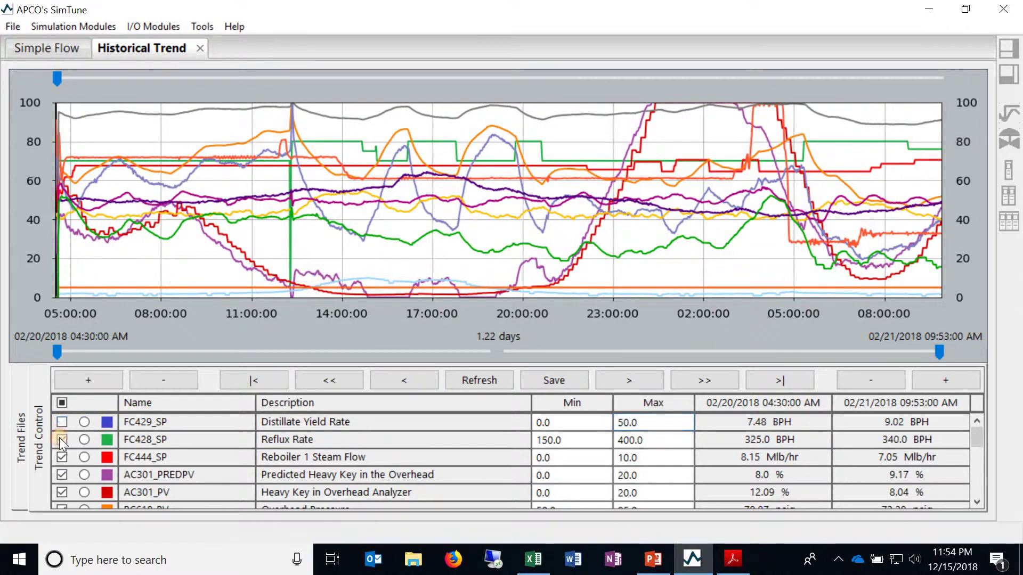
Hide all curves, display only FC429_SP, FC428_SP and FC444_SP, and emphasize the FC429_SP curve with a thicker line
{"action": "left_click", "coordinate": [62, 404]}
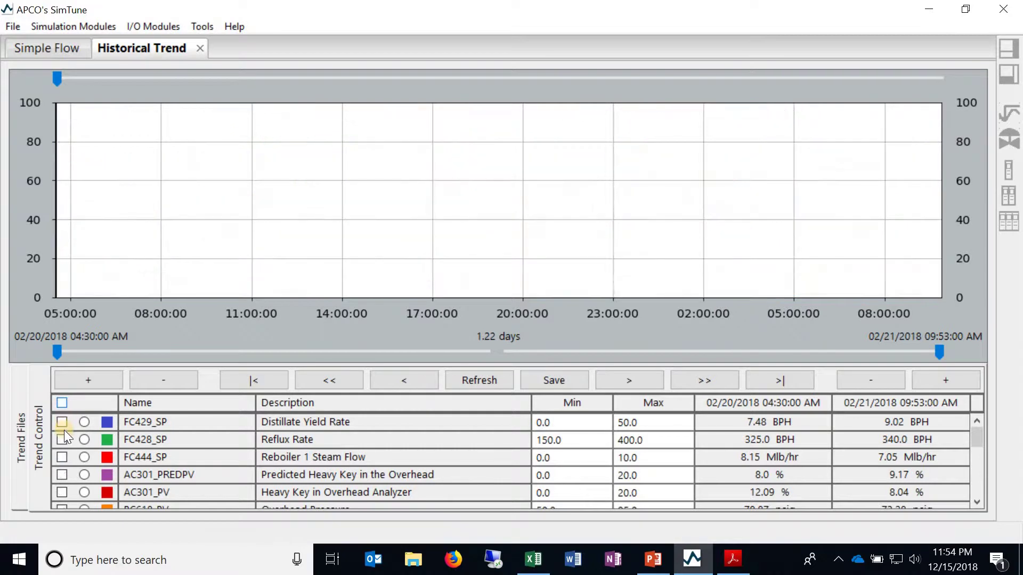
{"action": "left_click", "coordinate": [62, 422]}
{"action": "left_click", "coordinate": [62, 440]}
{"action": "left_click", "coordinate": [62, 458]}
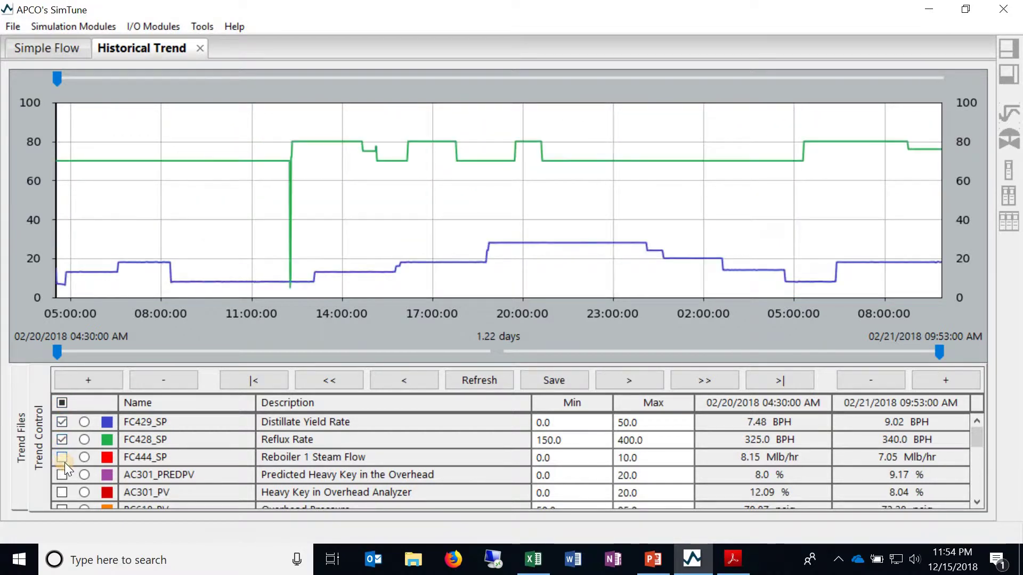
{"action": "left_click", "coordinate": [85, 422]}
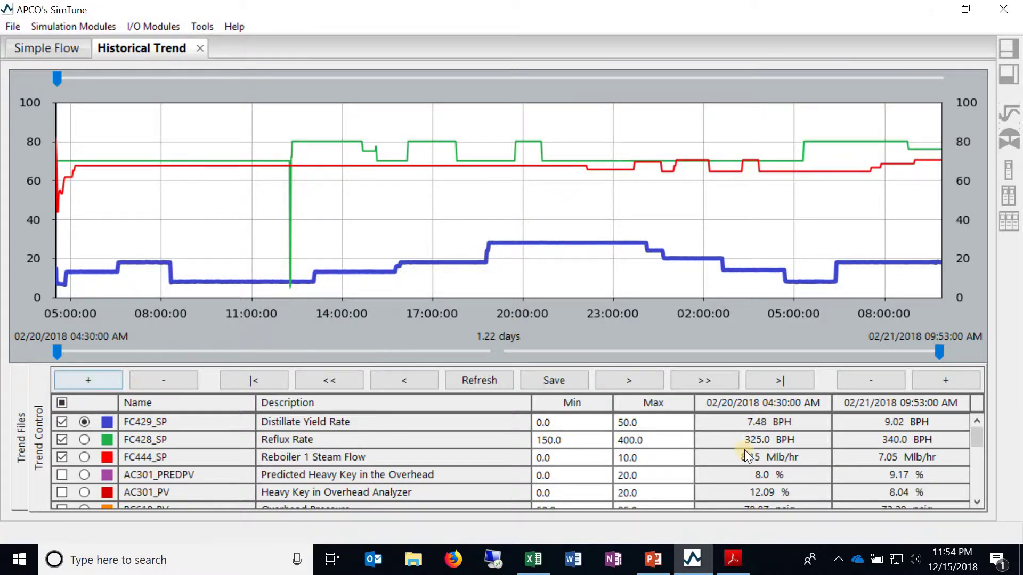
Move the trend's time cursor to 02/20/2018 02:30:00 PM to read the tag values at that time
{"action": "left_click", "coordinate": [788, 381]}
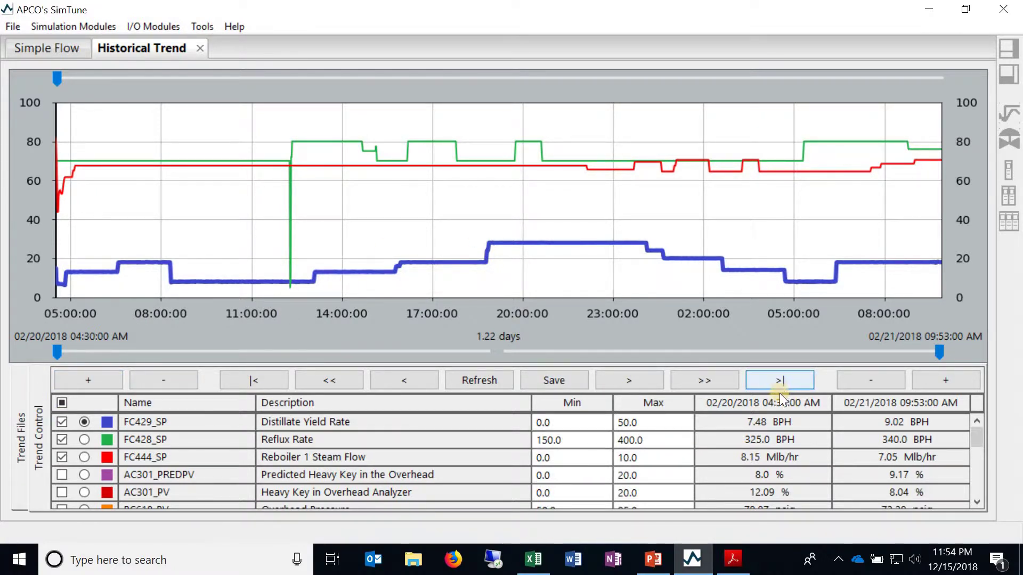
{"action": "left_click", "coordinate": [738, 420]}
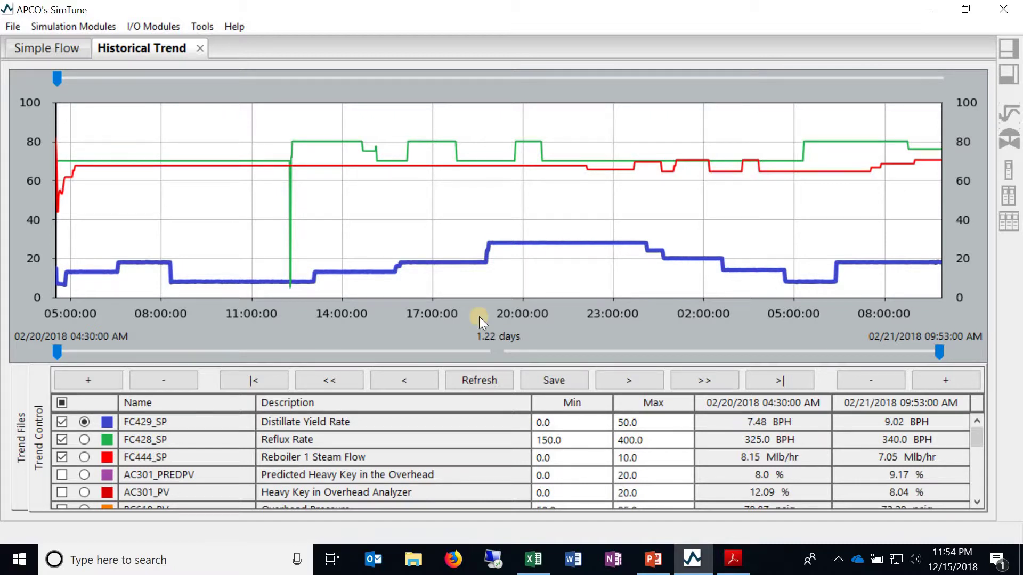
{"action": "left_click_drag", "start_coordinate": [57, 79], "coordinate": [359, 94]}
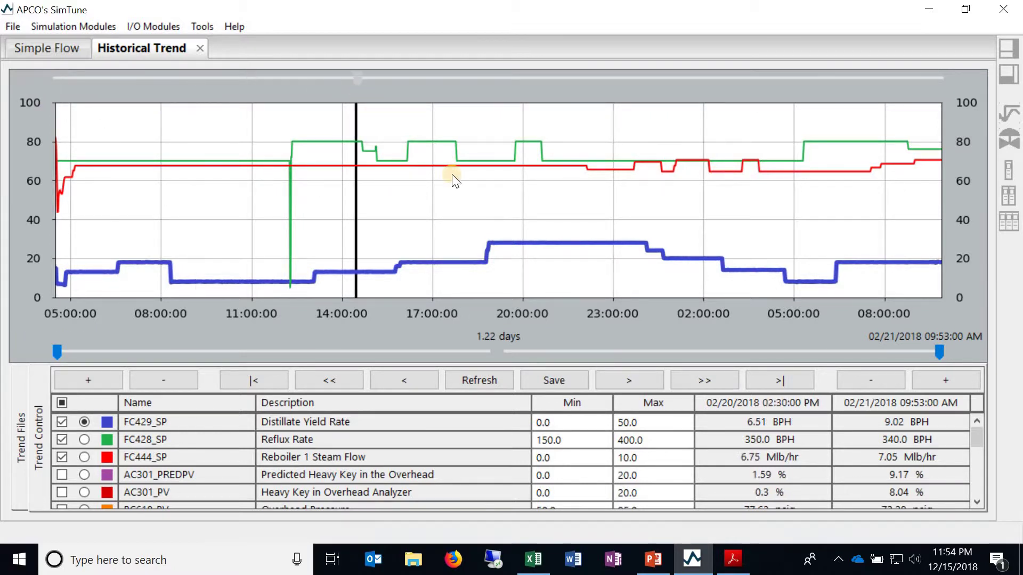